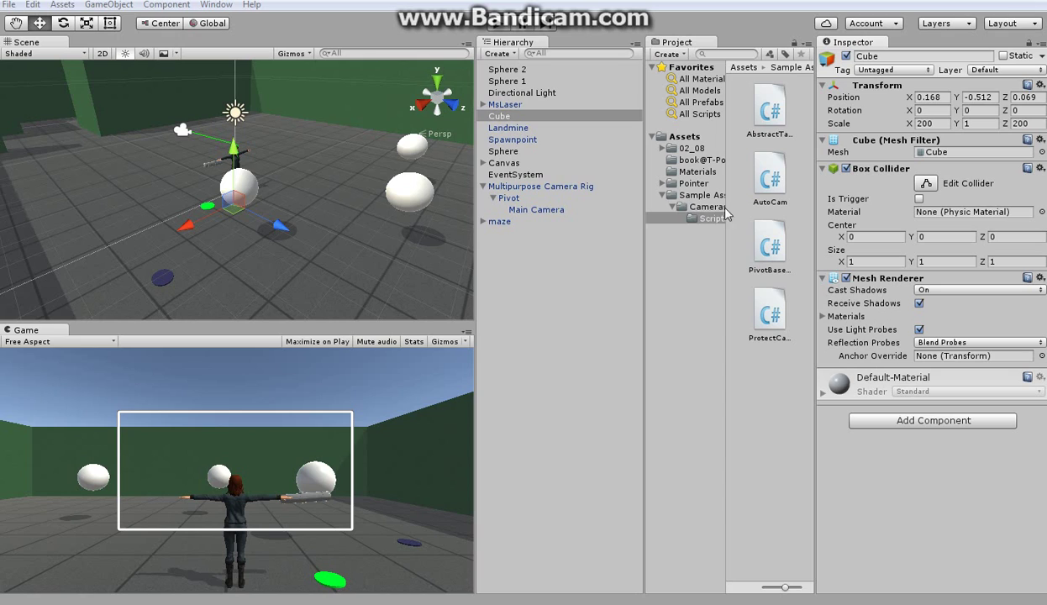
# Step: Deselect the Cube, inspect the rig's Pivot and Main Camera, then reselect Multipurpose Camera Rig
pyautogui.click(573, 391)
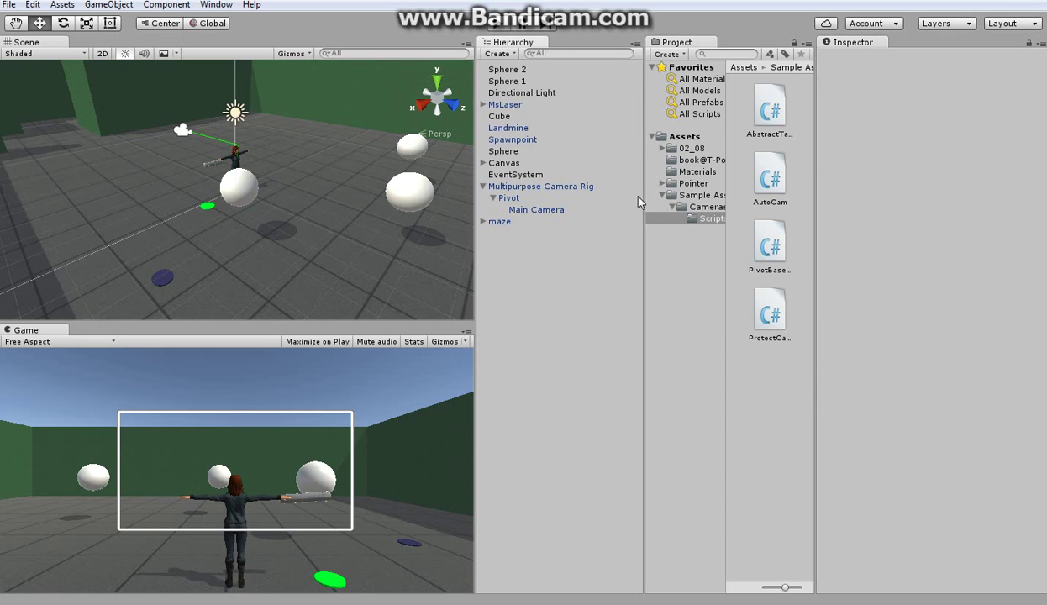
pyautogui.click(502, 186)
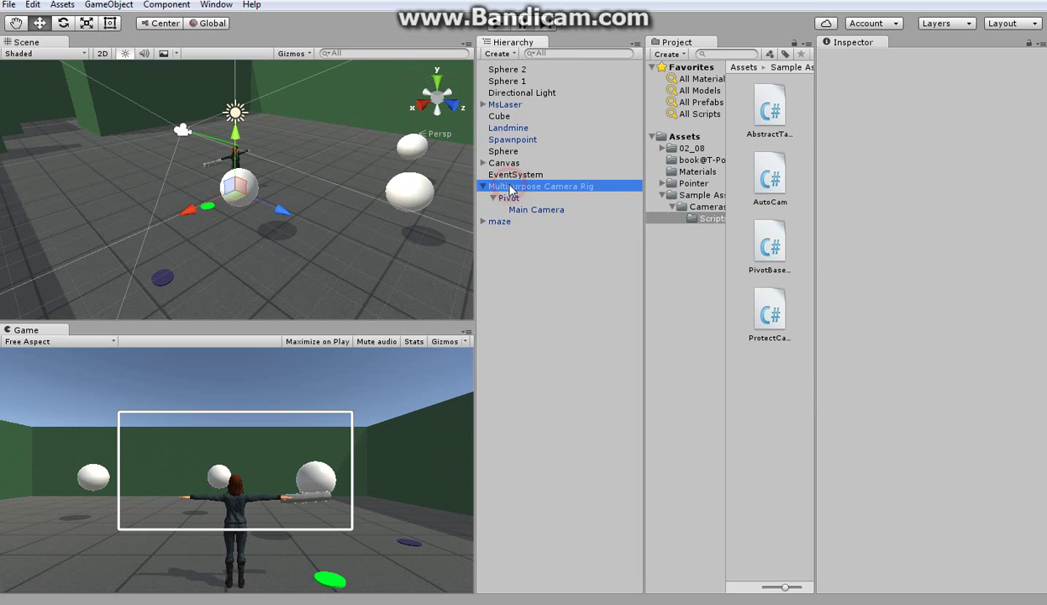
pyautogui.click(511, 198)
pyautogui.click(530, 209)
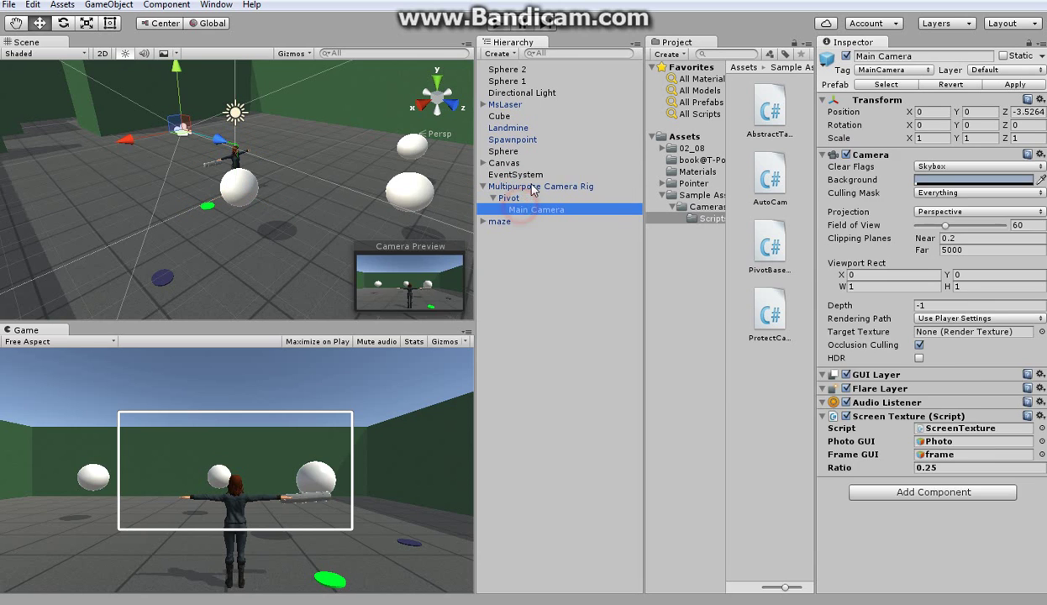
pyautogui.click(515, 186)
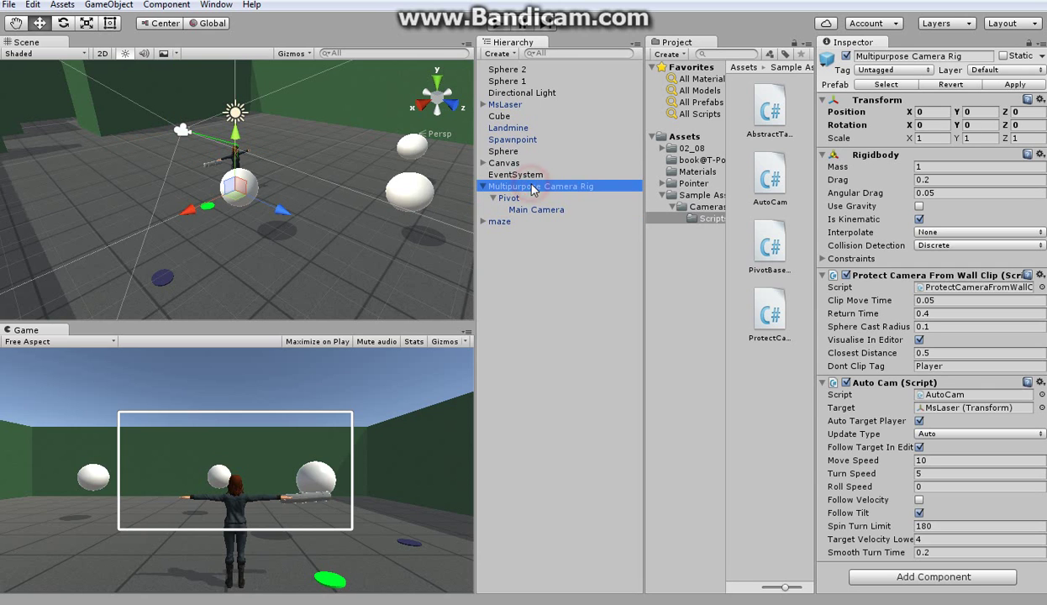
# Step: Locate the rig's script assets and select AutoCam in the Project panel to preview its source
pyautogui.click(1009, 287)
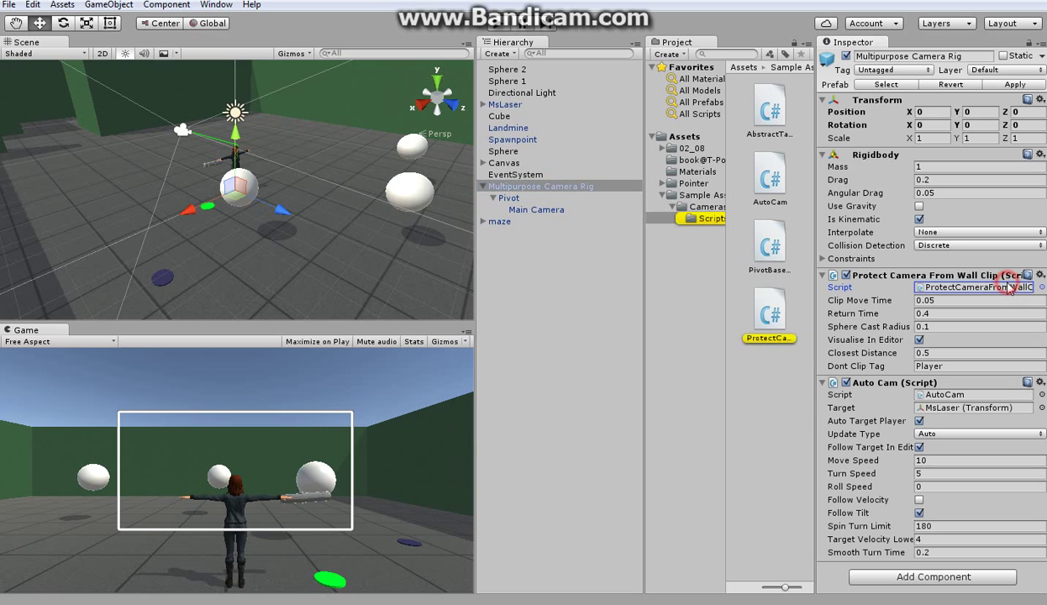
pyautogui.click(988, 396)
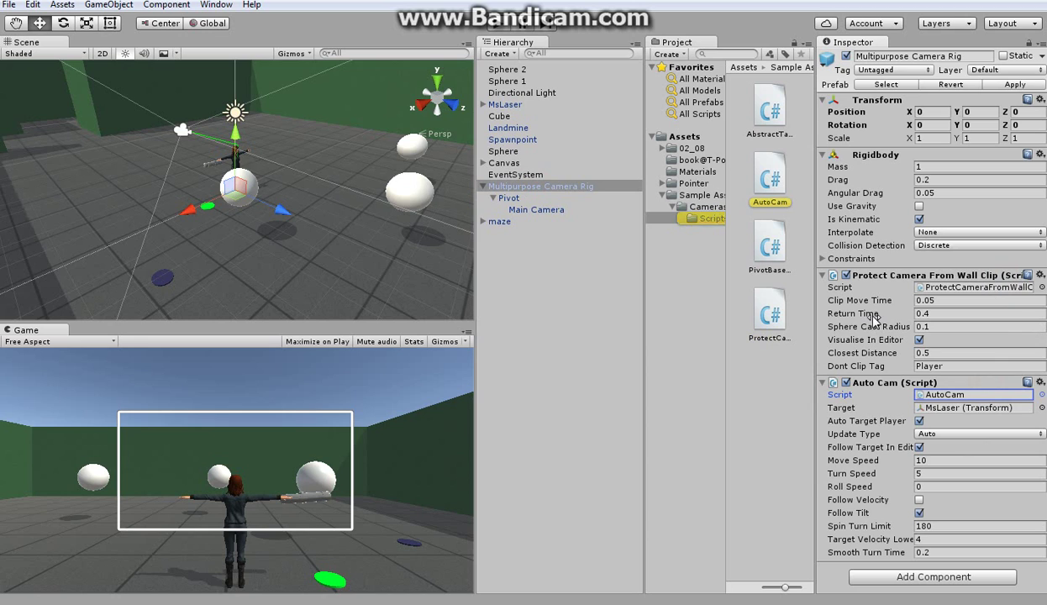
pyautogui.click(770, 178)
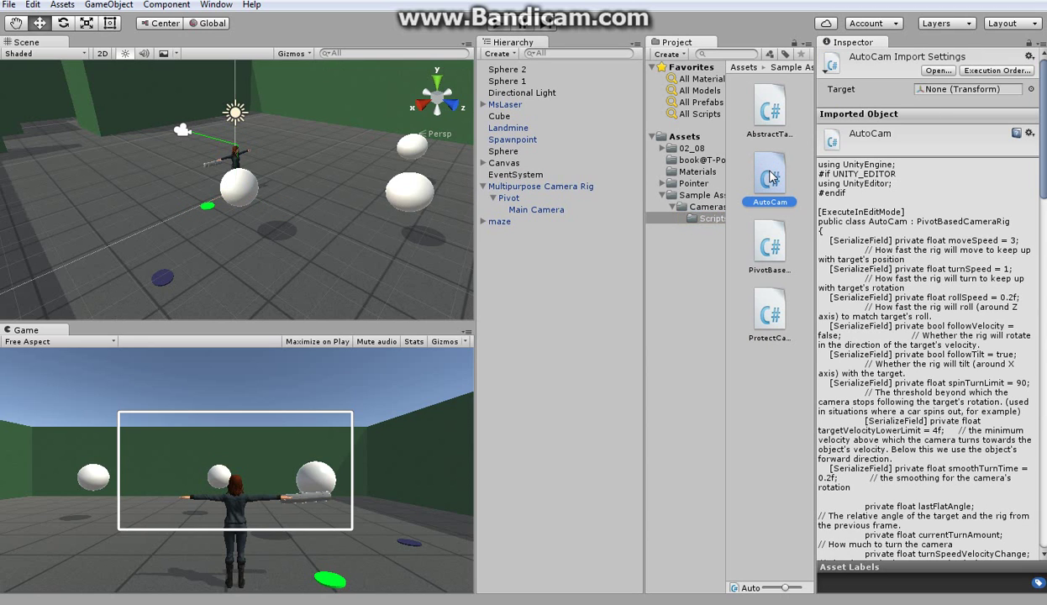
# Step: Open AutoCam.cs in MonoDevelop, close CameraSwitch.cs, and review the UnityEditor import and moveSpeed
pyautogui.doubleClick(770, 178)
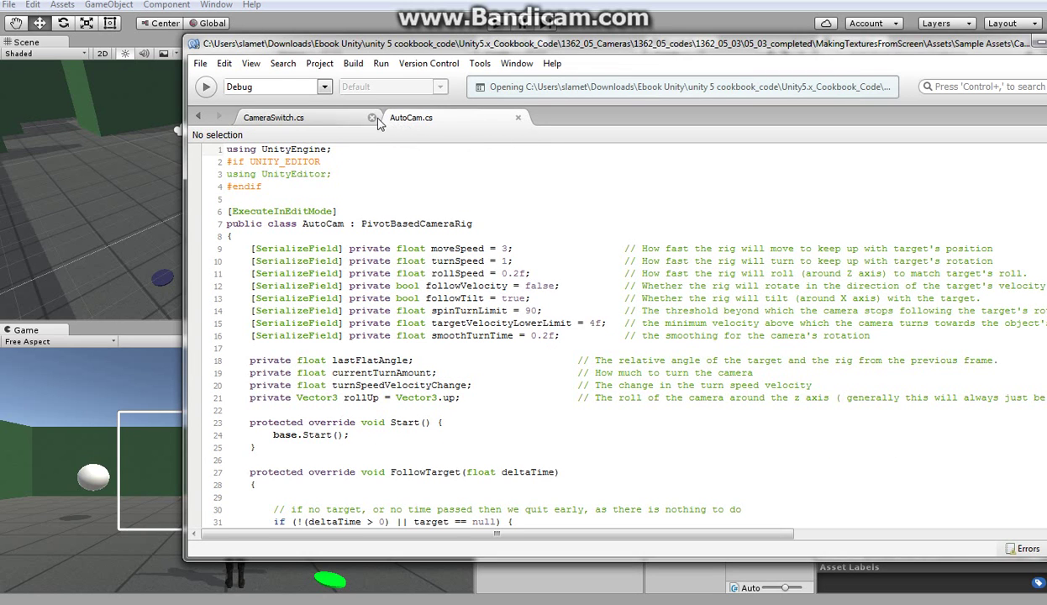
pyautogui.click(373, 118)
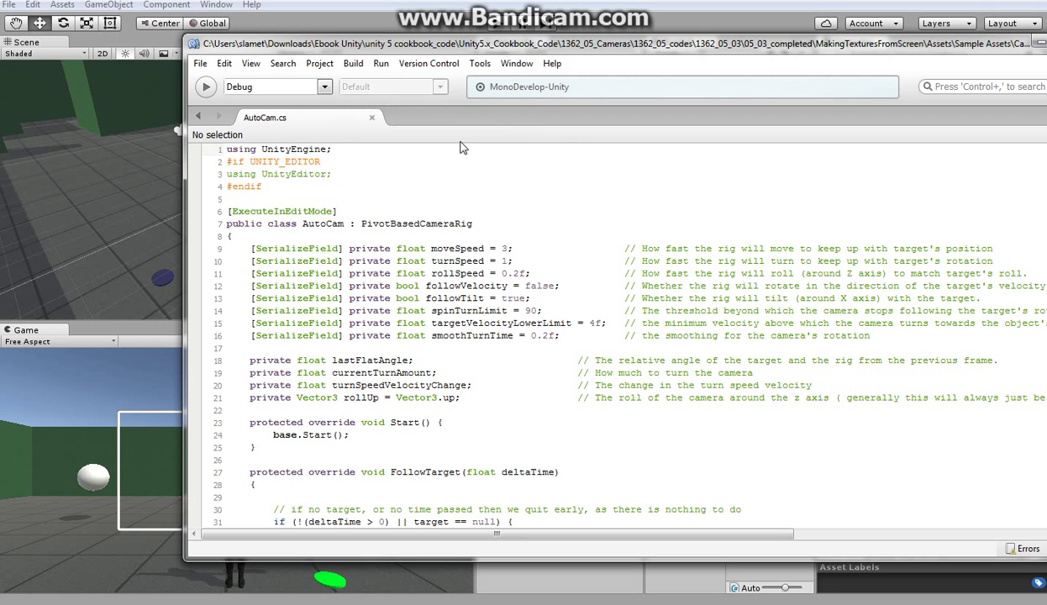
pyautogui.click(335, 168)
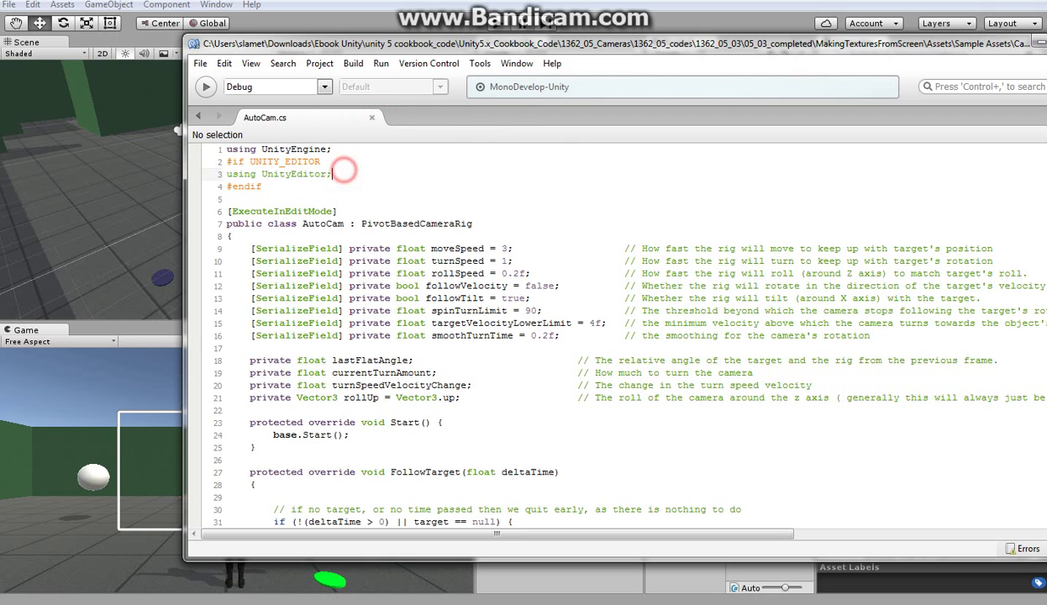
pyautogui.click(465, 220)
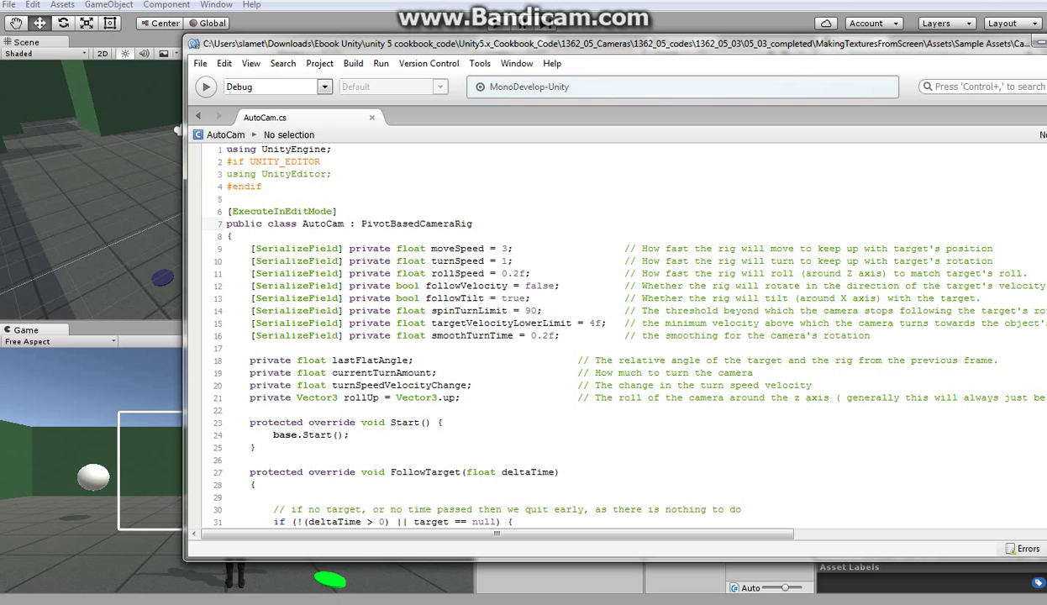
pyautogui.click(599, 244)
# Step: Review the serialized settings on lines 10–16, from turnSpeed through smoothTurnTime
pyautogui.click(611, 261)
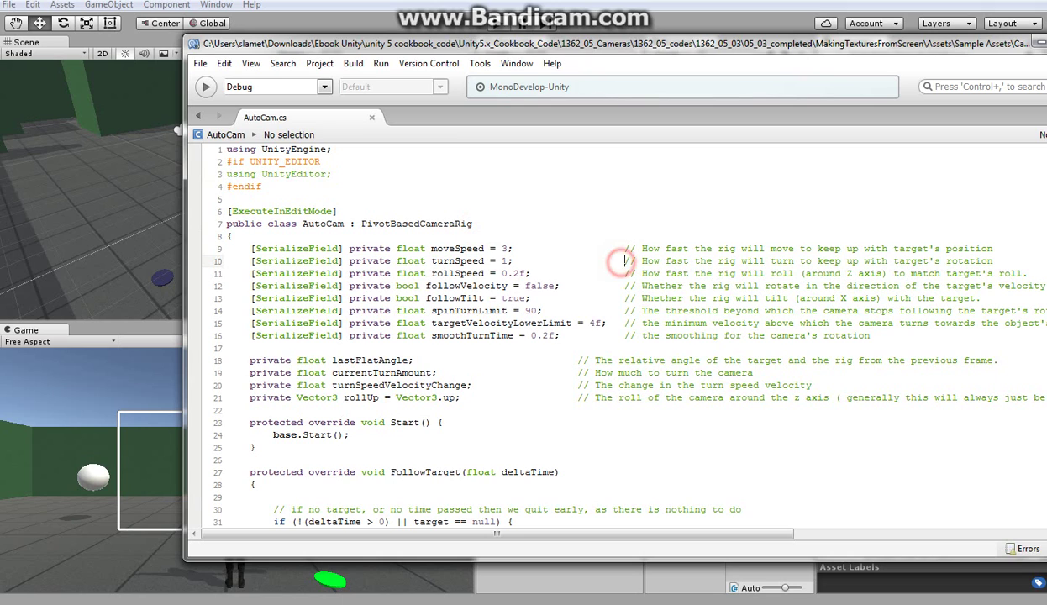
pyautogui.click(613, 273)
pyautogui.click(623, 286)
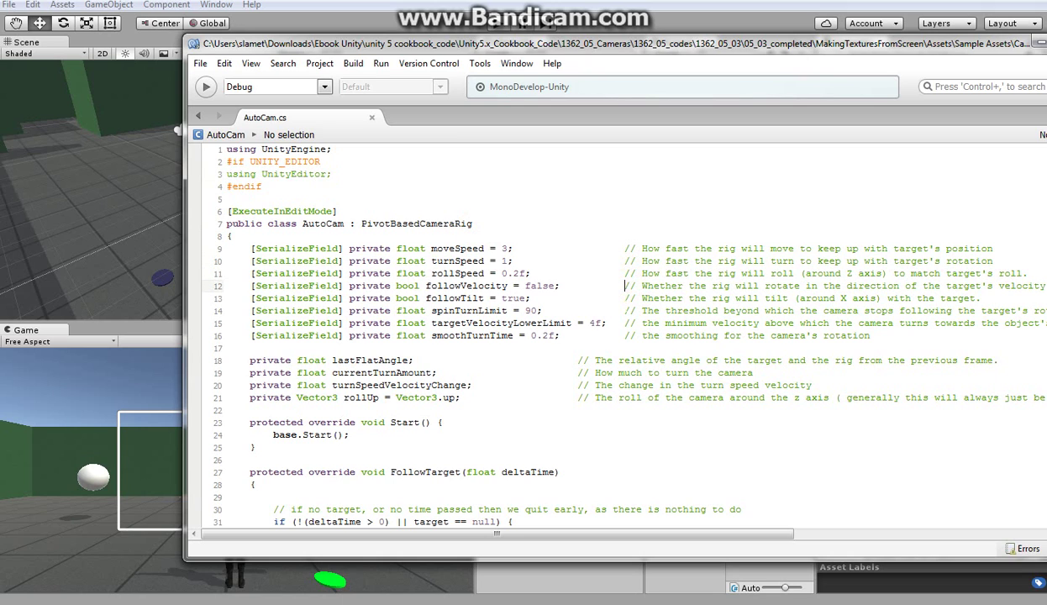
pyautogui.click(607, 298)
pyautogui.click(607, 311)
pyautogui.click(622, 322)
pyautogui.click(624, 336)
# Step: Review the private fields lastFlatAngle through rollUp and the base.Start() call in Start
pyautogui.click(573, 360)
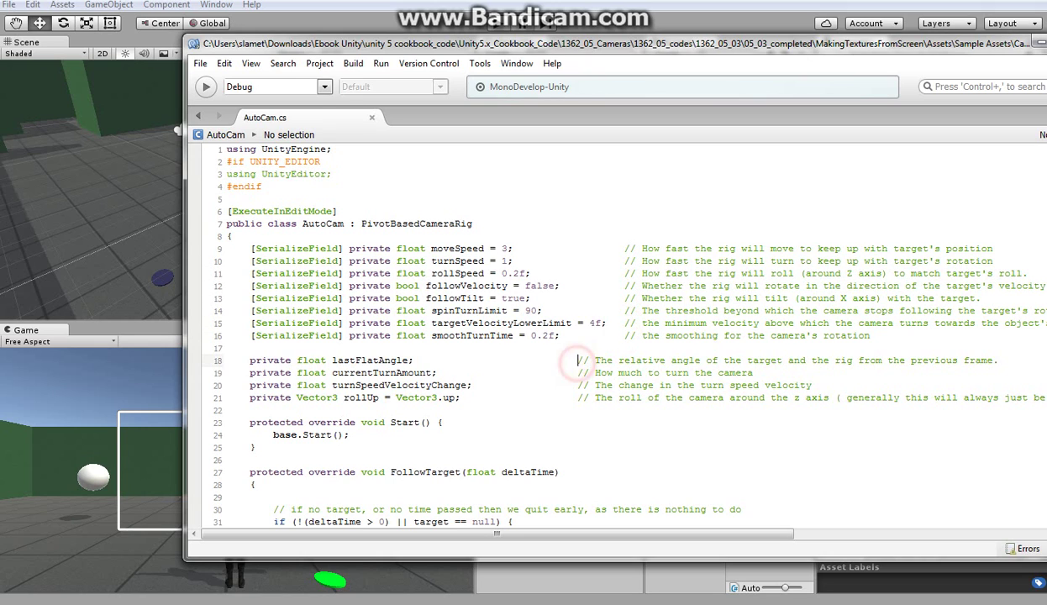
pyautogui.click(572, 373)
pyautogui.click(573, 385)
pyautogui.click(573, 397)
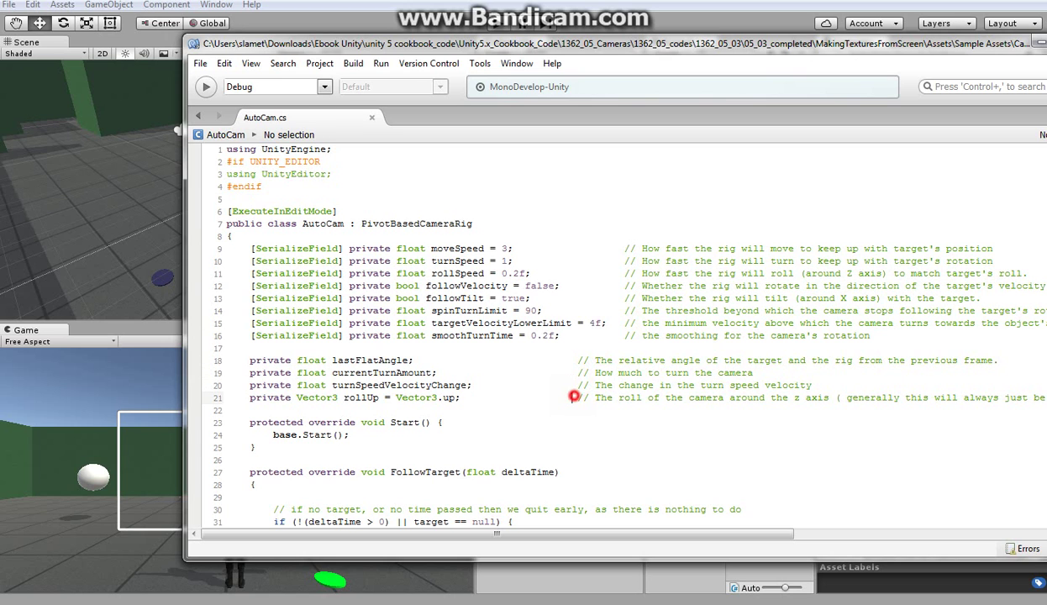
pyautogui.click(510, 417)
pyautogui.click(516, 416)
pyautogui.click(510, 434)
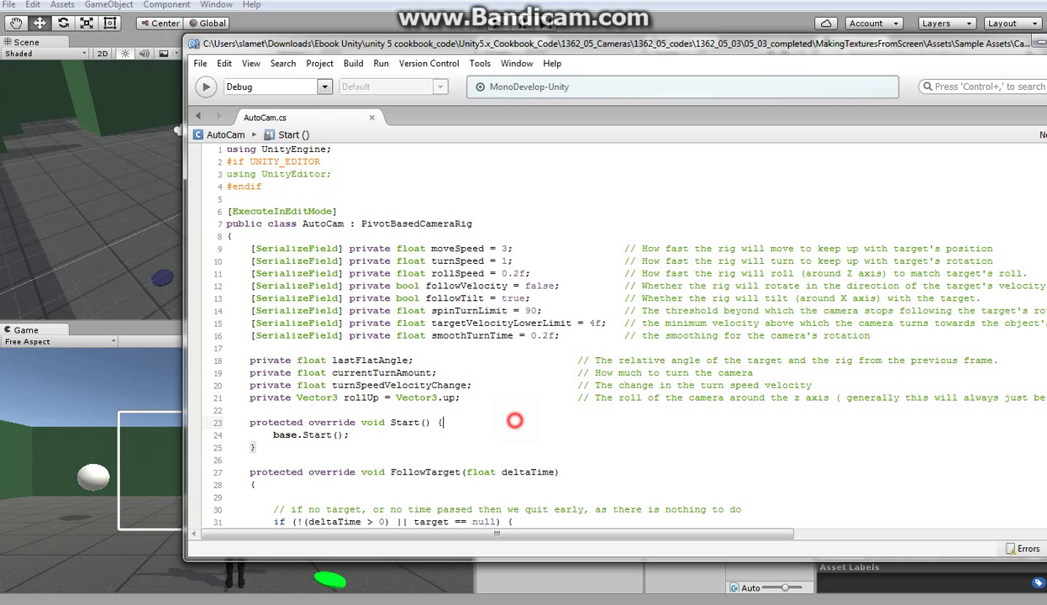
pyautogui.scroll(-4, 511, 435)
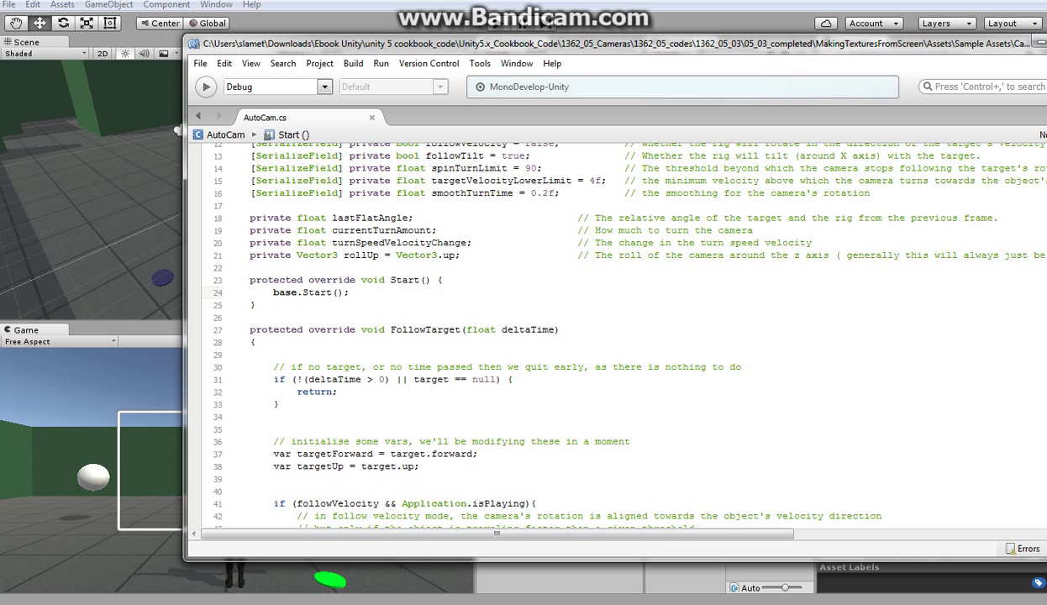
pyautogui.click(613, 328)
pyautogui.click(633, 395)
pyautogui.scroll(-2, 633, 395)
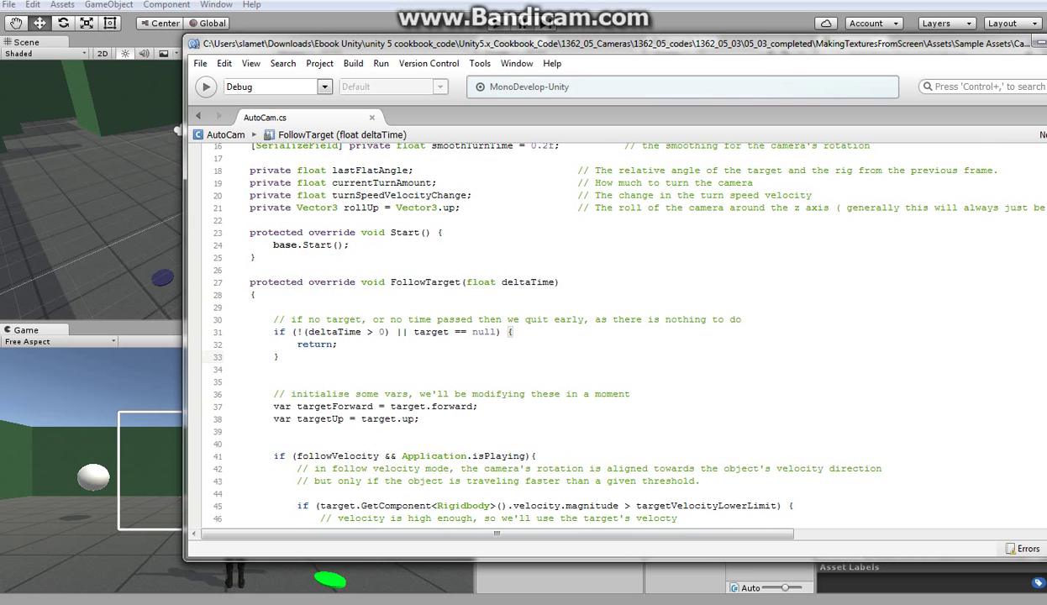
pyautogui.scroll(-2, 608, 336)
pyautogui.click(755, 382)
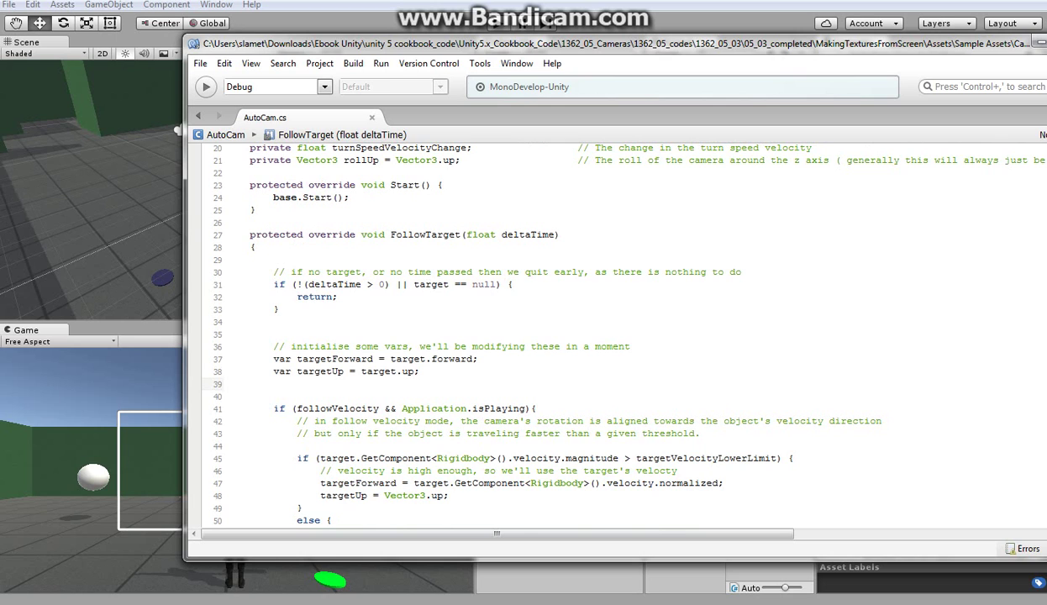
pyautogui.scroll(-2, 607, 327)
pyautogui.click(603, 350)
pyautogui.click(704, 386)
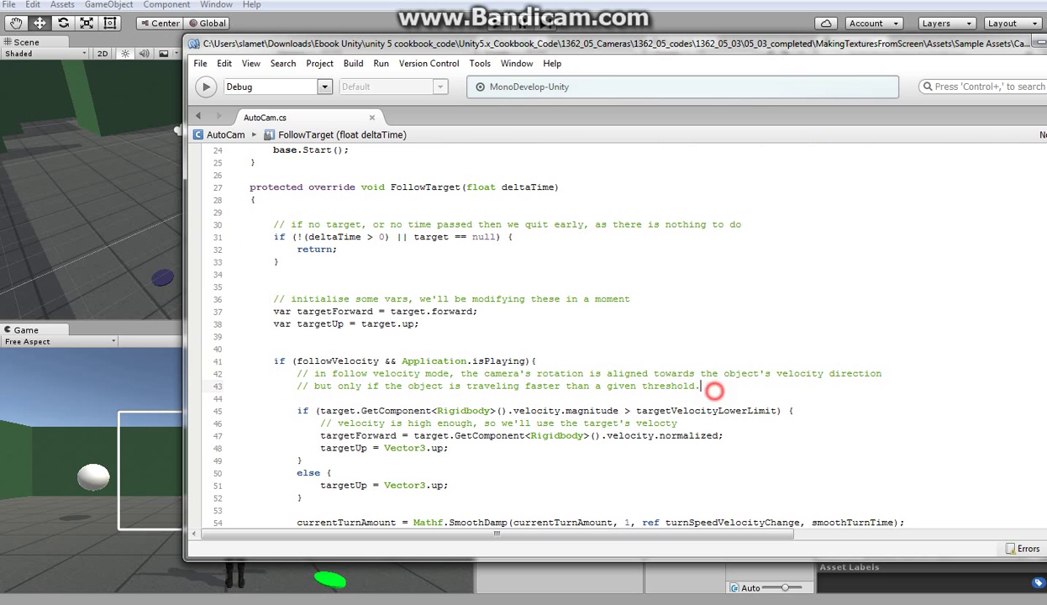
pyautogui.click(797, 412)
pyautogui.click(741, 434)
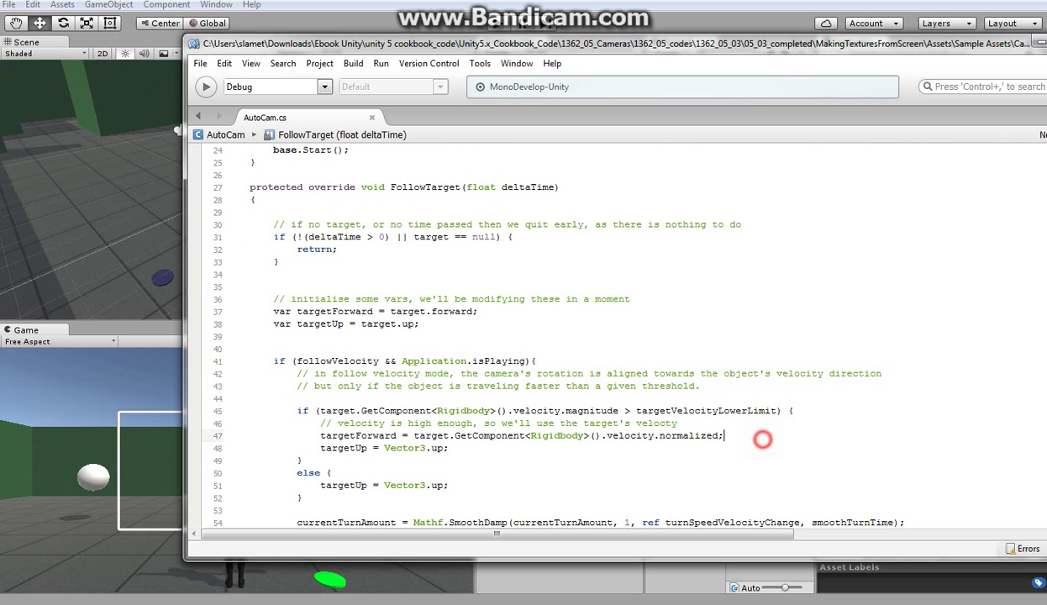
pyautogui.click(473, 444)
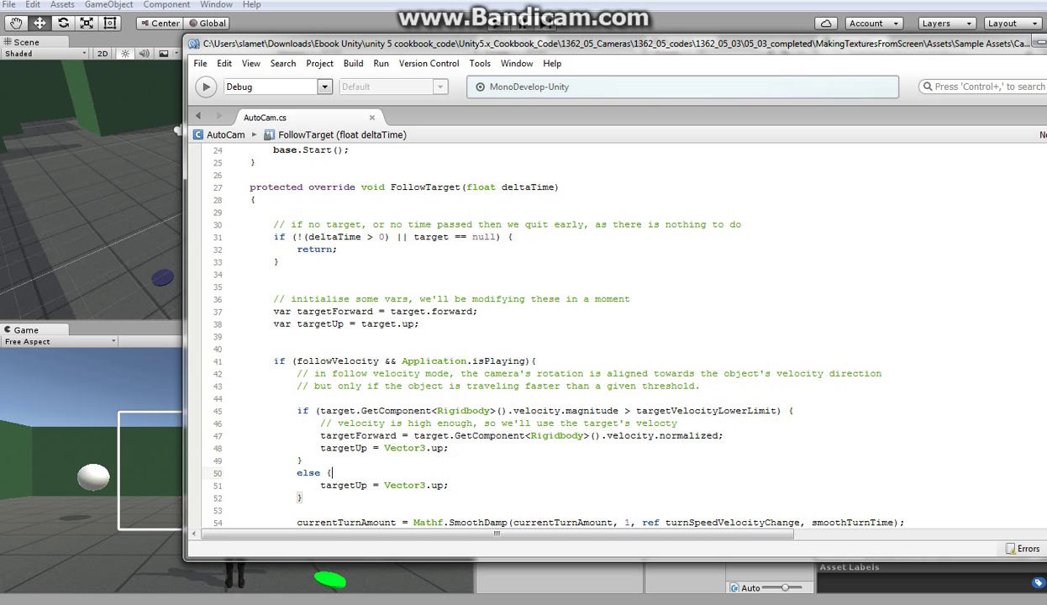
pyautogui.click(454, 487)
pyautogui.scroll(-3, 454, 486)
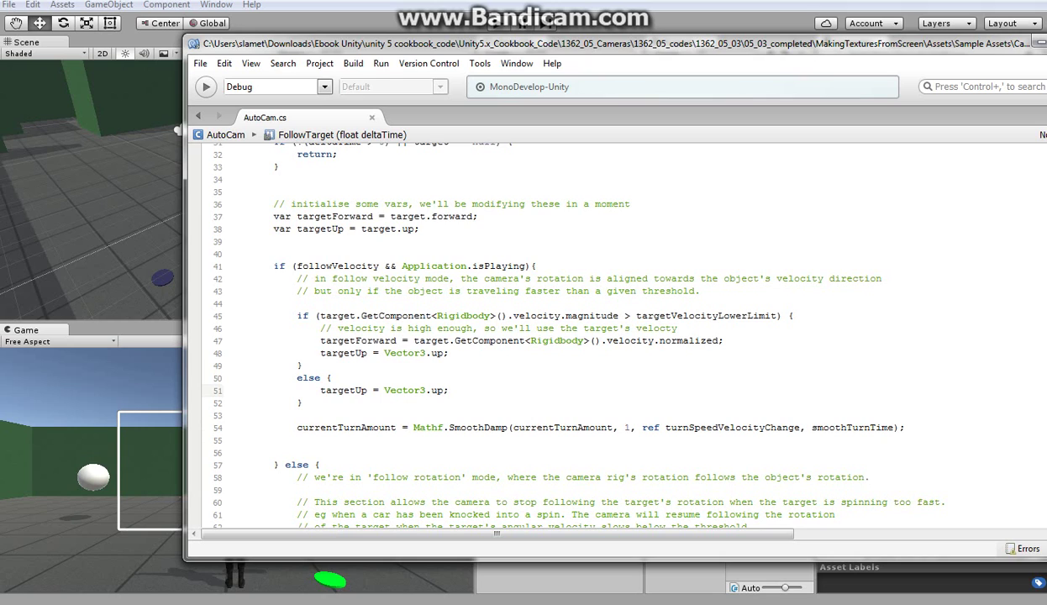
pyautogui.click(907, 427)
pyautogui.click(454, 388)
pyautogui.click(907, 428)
pyautogui.scroll(-3, 907, 428)
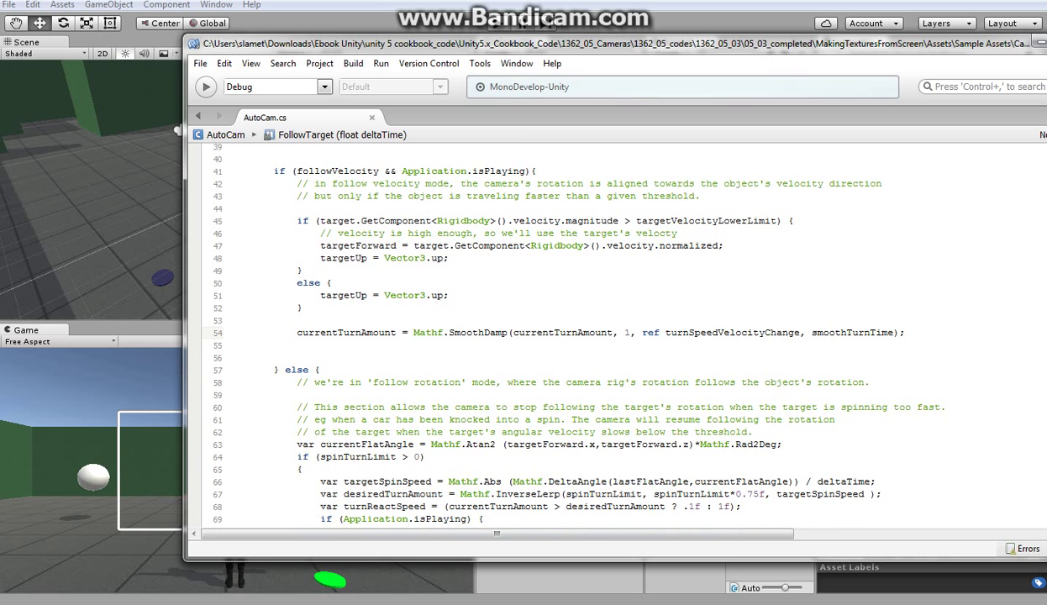
pyautogui.click(786, 444)
pyautogui.click(427, 456)
pyautogui.scroll(-3, 613, 337)
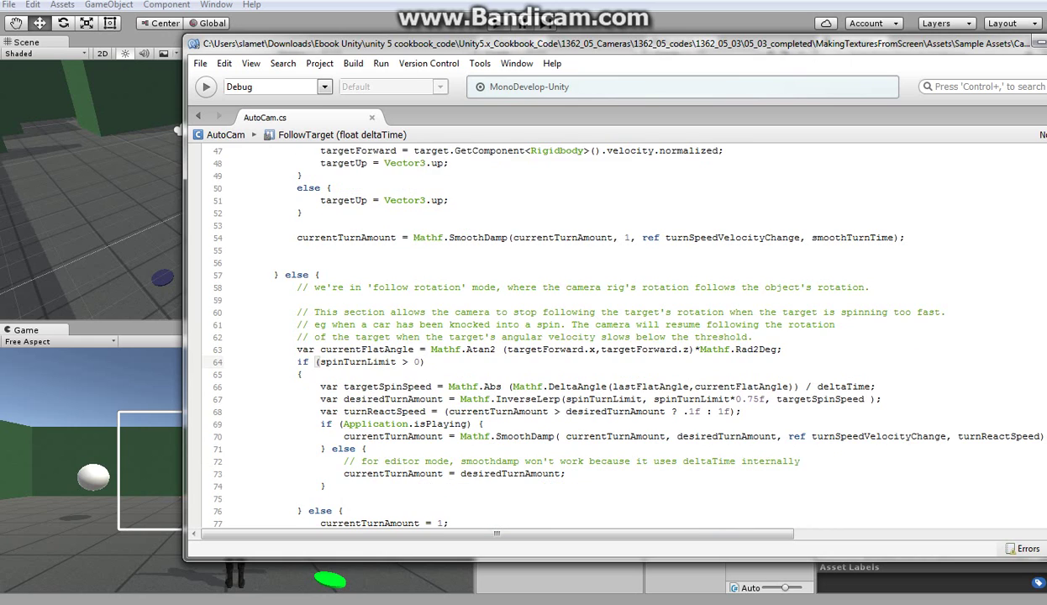
pyautogui.click(876, 387)
pyautogui.click(892, 402)
pyautogui.click(742, 411)
pyautogui.click(534, 414)
pyautogui.click(298, 426)
pyautogui.click(393, 448)
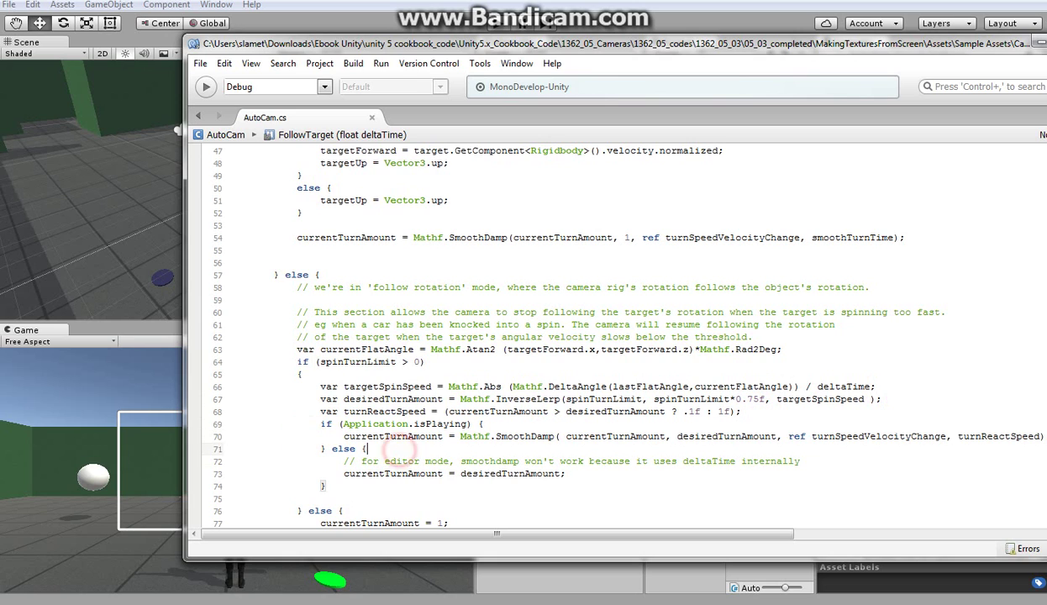
pyautogui.click(567, 460)
pyautogui.scroll(-3, 567, 460)
pyautogui.click(388, 414)
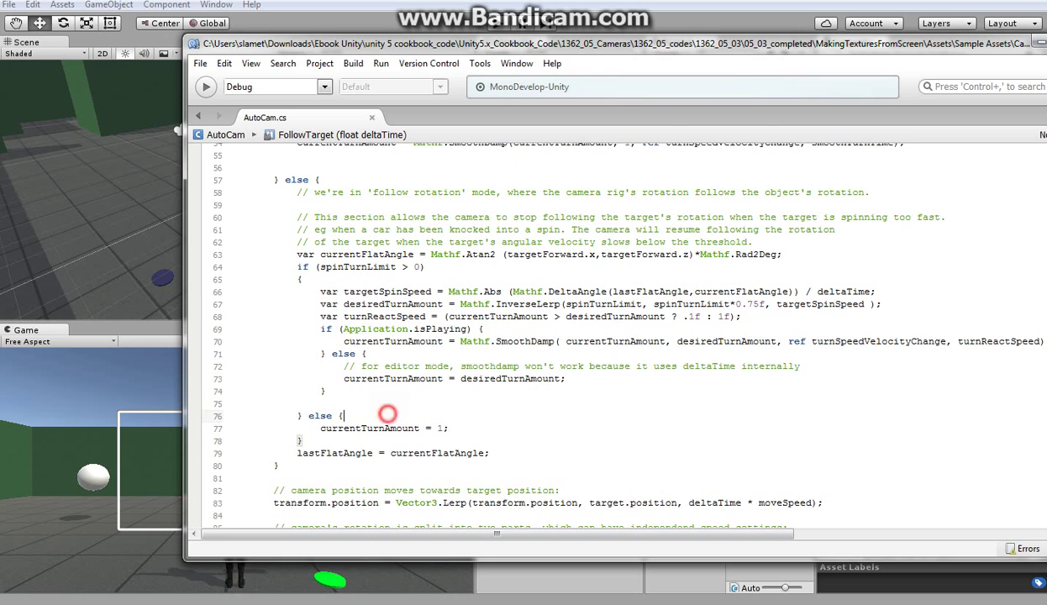
pyautogui.click(466, 427)
pyautogui.click(506, 460)
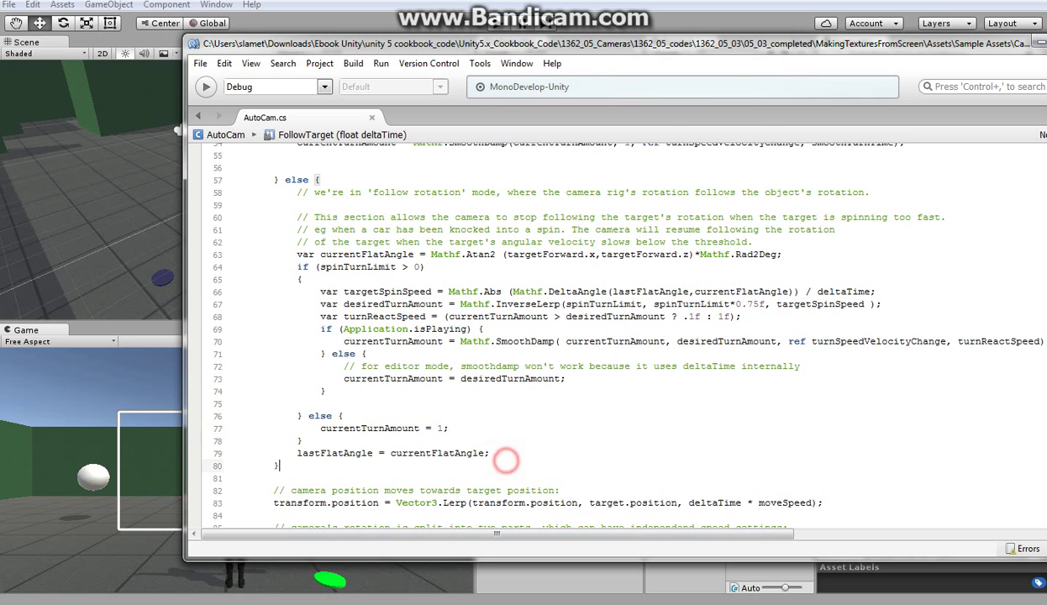
pyautogui.scroll(-2, 521, 446)
pyautogui.click(832, 454)
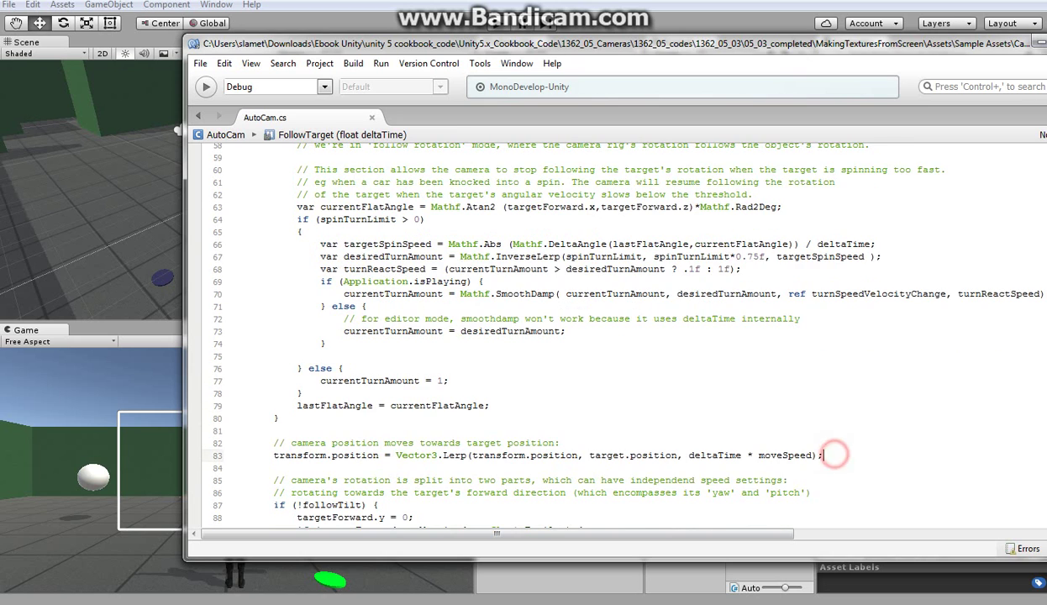
pyautogui.scroll(-2, 834, 455)
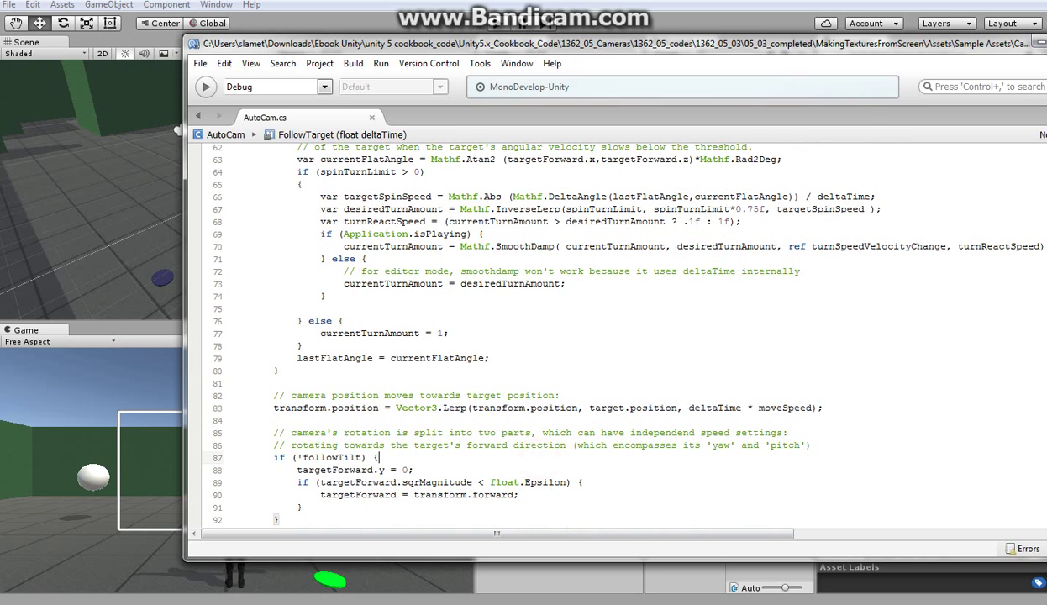
pyautogui.click(582, 482)
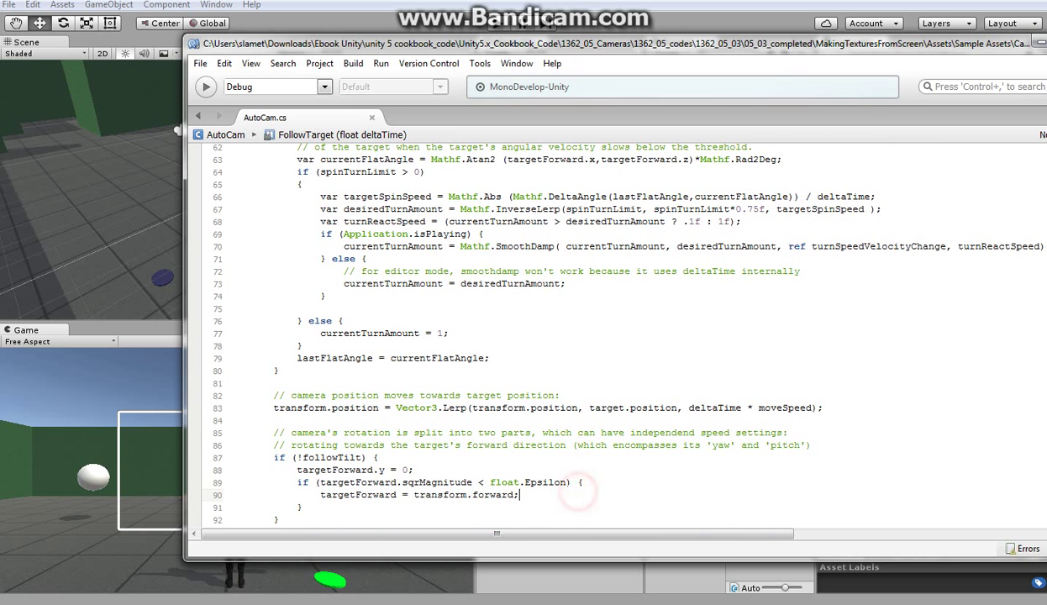
pyautogui.scroll(-3, 571, 479)
pyautogui.click(714, 405)
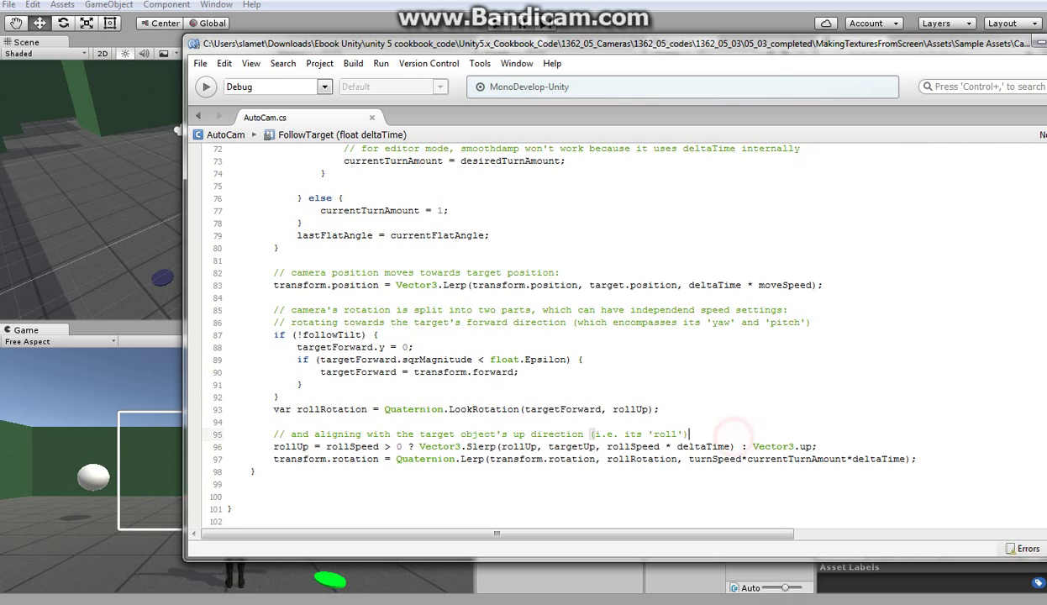
pyautogui.click(824, 447)
# Step: Scroll AutoCam.cs from the final rotation interpolation back to the top, then bring Unity forward
pyautogui.click(918, 459)
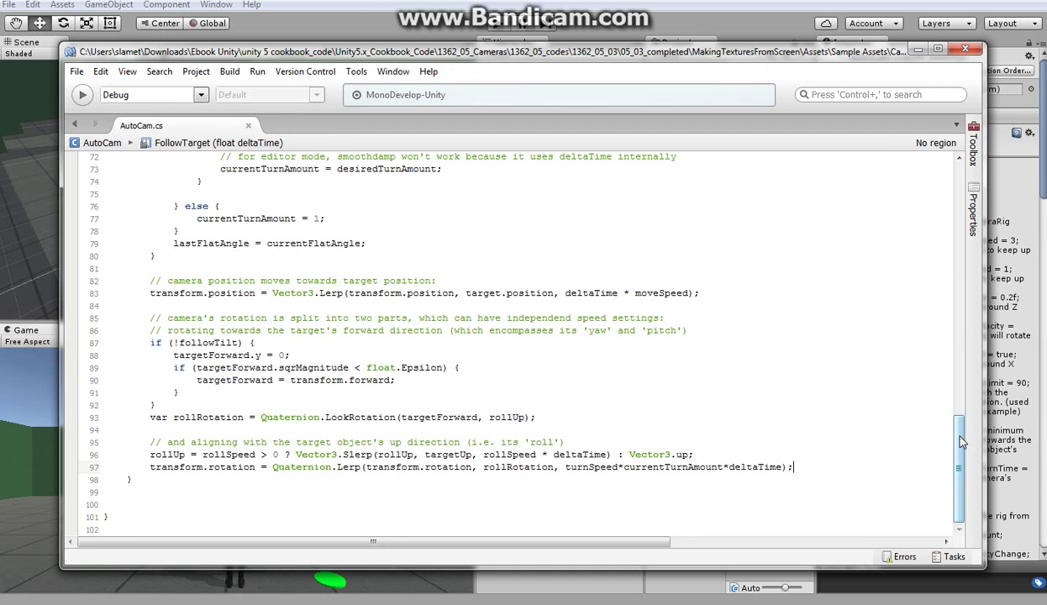
pyautogui.moveTo(958, 432); pyautogui.dragTo(959, 422)
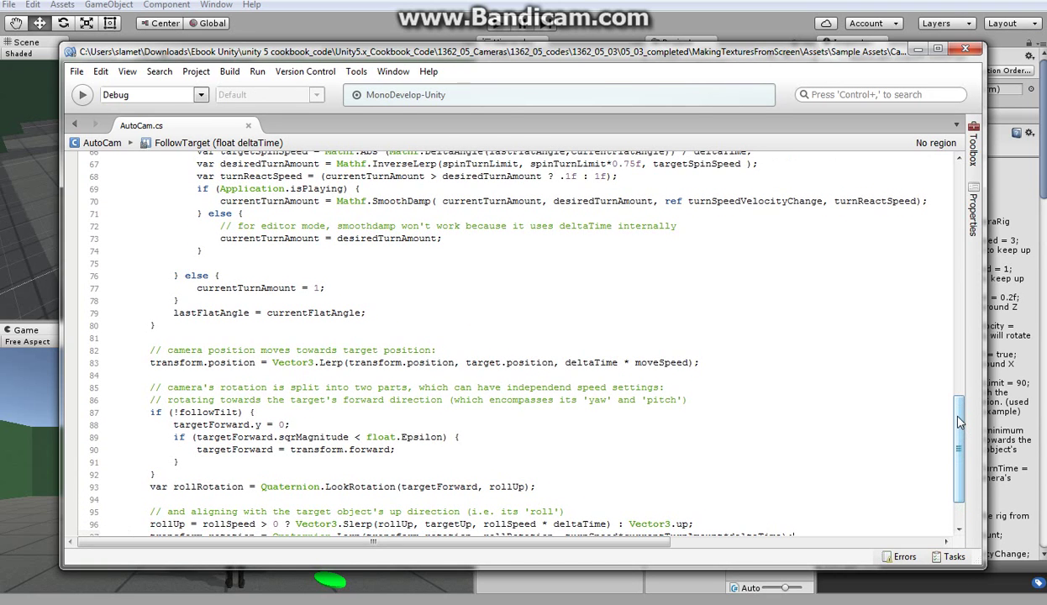
pyautogui.moveTo(959, 422)
pyautogui.mouseDown()
pyautogui.moveTo(937, 333)
pyautogui.moveTo(940, 169)
pyautogui.mouseUp()
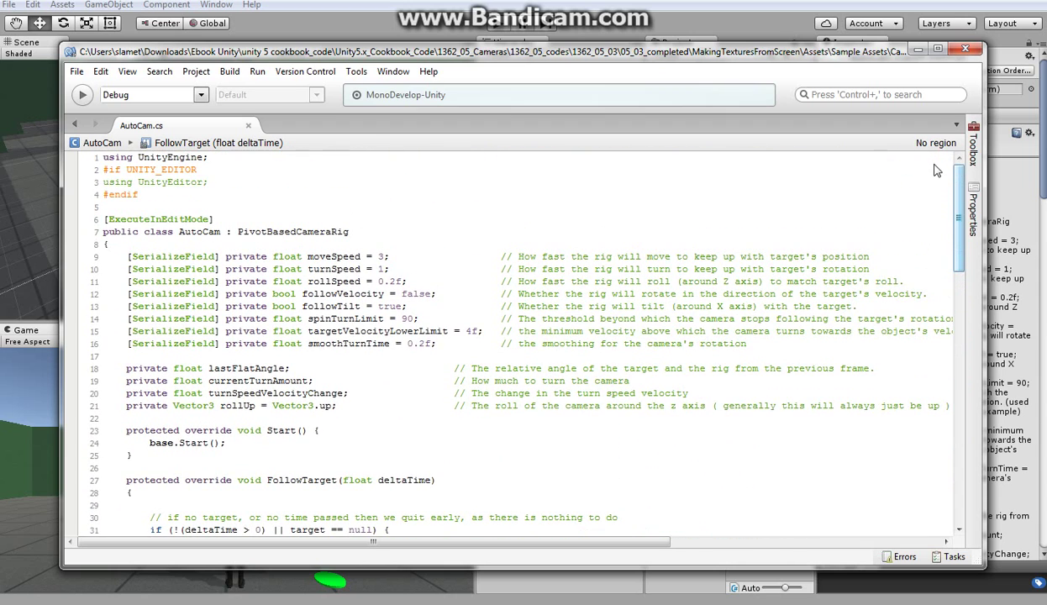
pyautogui.click(917, 49)
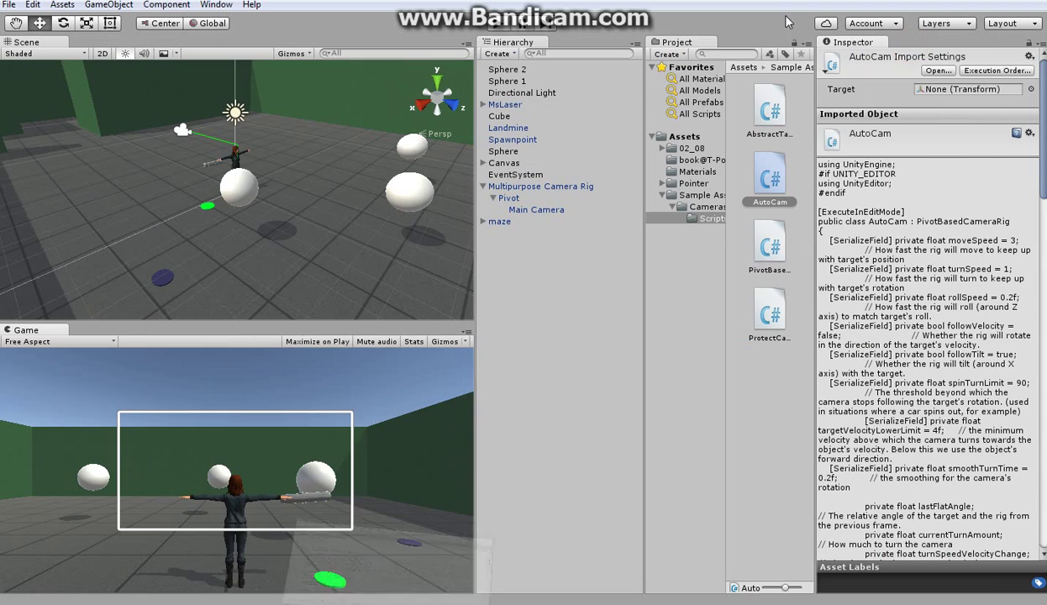
# Step: Run the scene so the camera rig follows the moving character
pyautogui.click(499, 27)
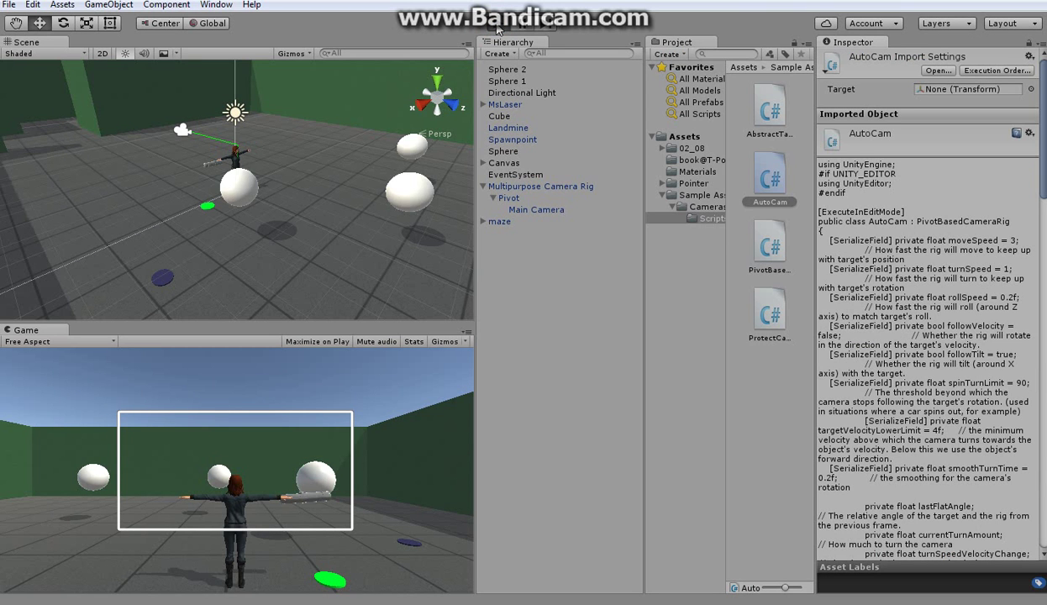